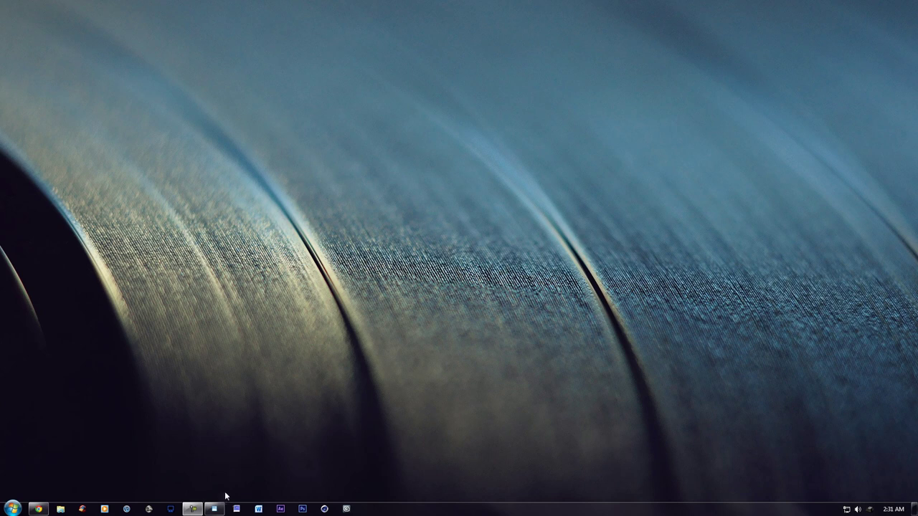
Check the codec pack page in the browser, then return to the desktop.
{"action": "mouse_move", "coordinate": [220, 510]}
{"action": "left_click", "coordinate": [38, 509]}
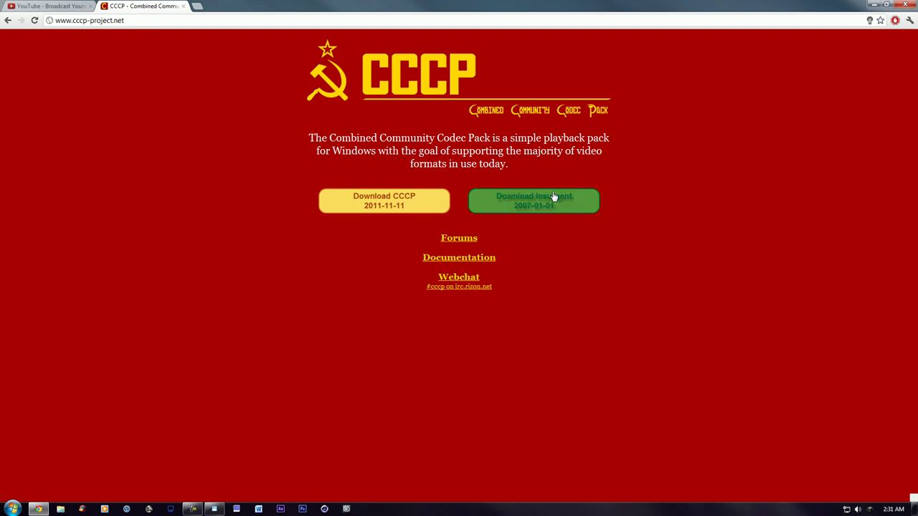
{"action": "key", "text": "super+d"}
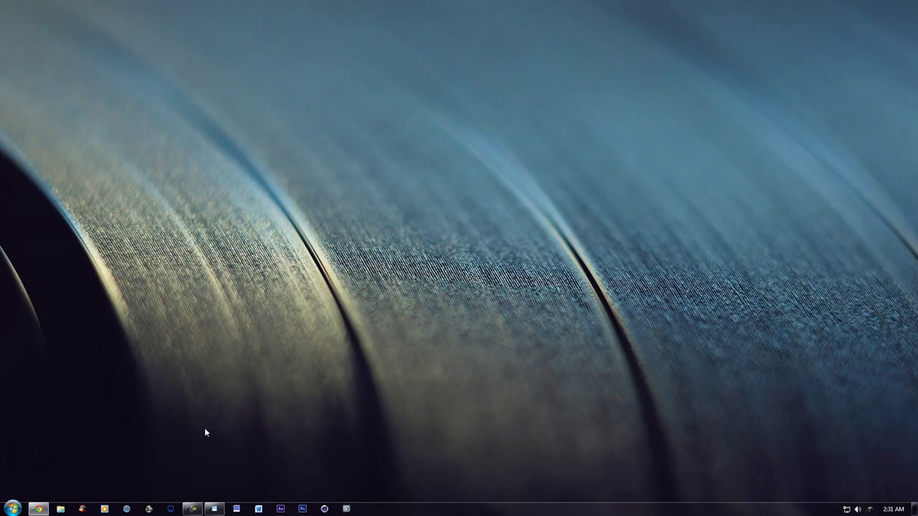
In Video Thumbnails Maker's Options, set X and Y Tiles to 6 and Tile Width 195.
{"action": "left_click", "coordinate": [214, 509]}
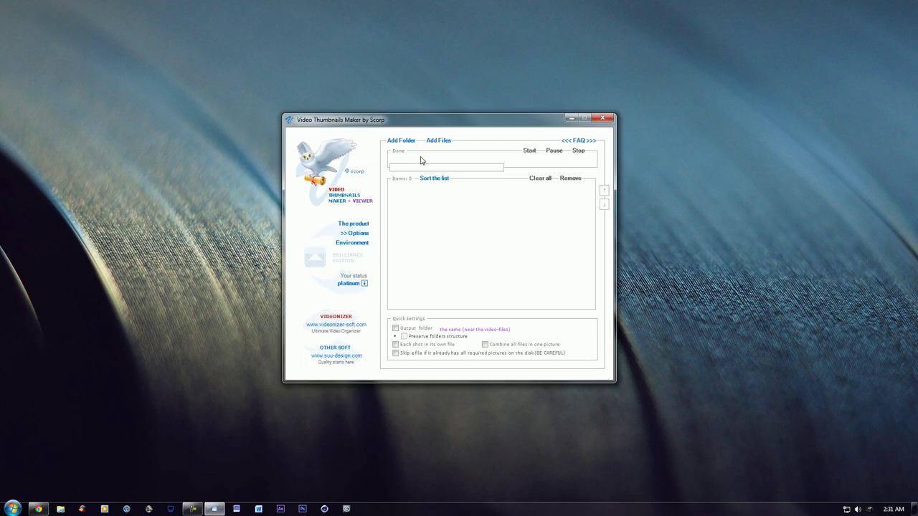
{"action": "left_click", "coordinate": [357, 234]}
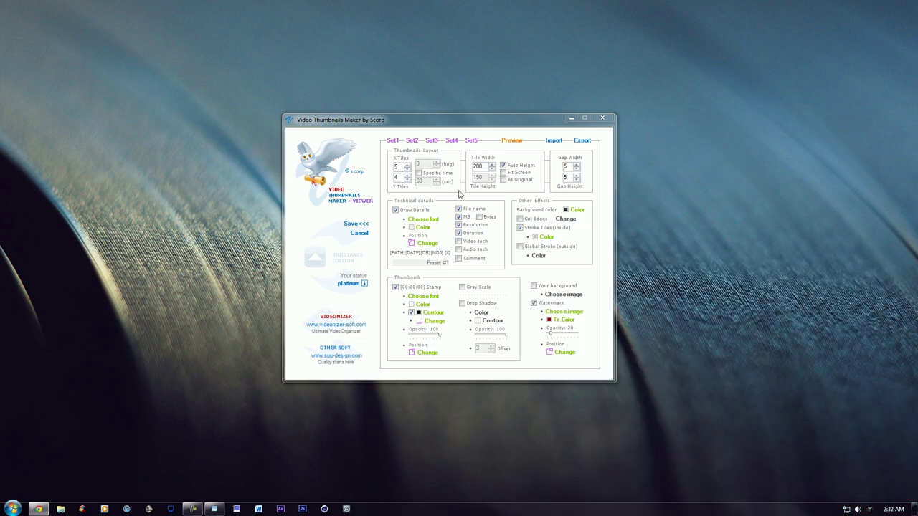
{"action": "left_click", "coordinate": [406, 175]}
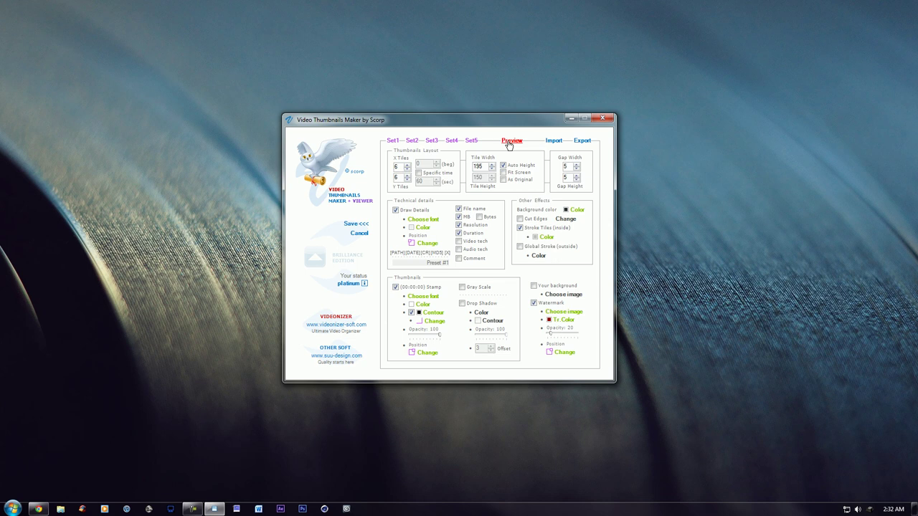
Preview the 6×6 sheet, then try a tile width of 250 and preview again.
{"action": "left_click", "coordinate": [510, 141]}
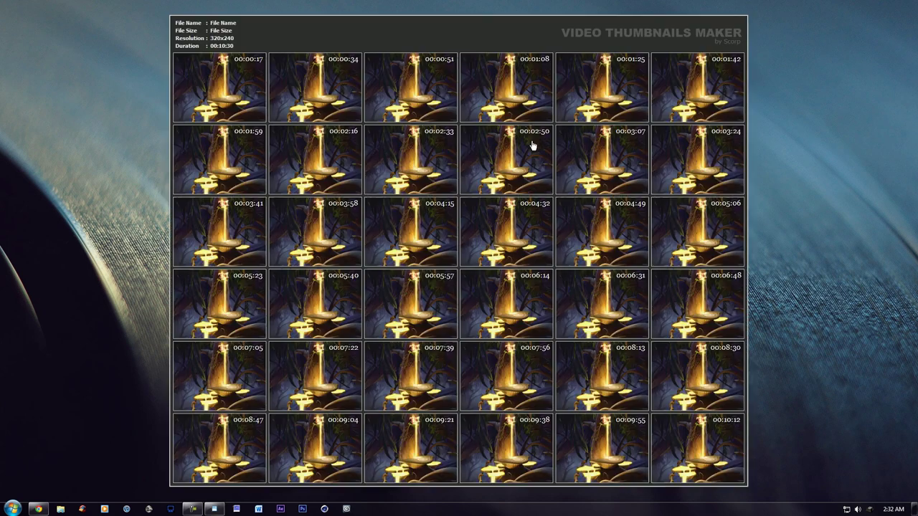
{"action": "left_click", "coordinate": [789, 68]}
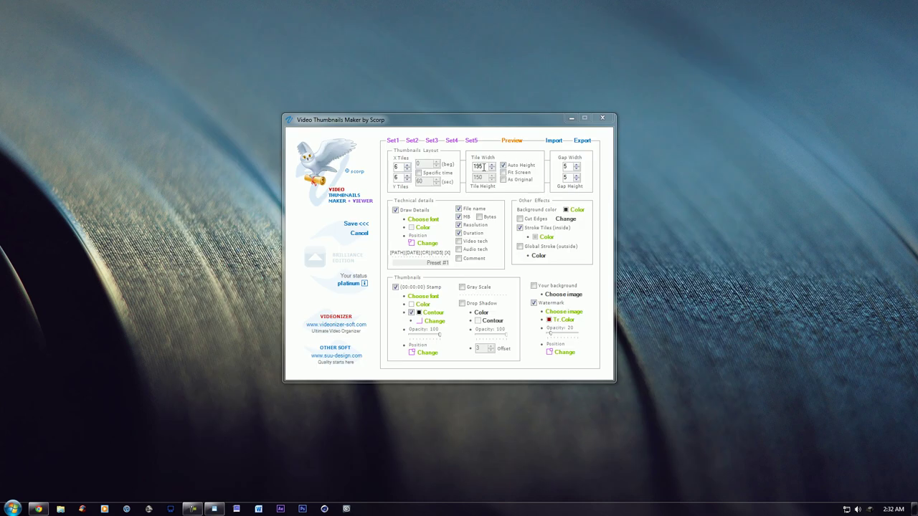
{"action": "left_click", "coordinate": [503, 166]}
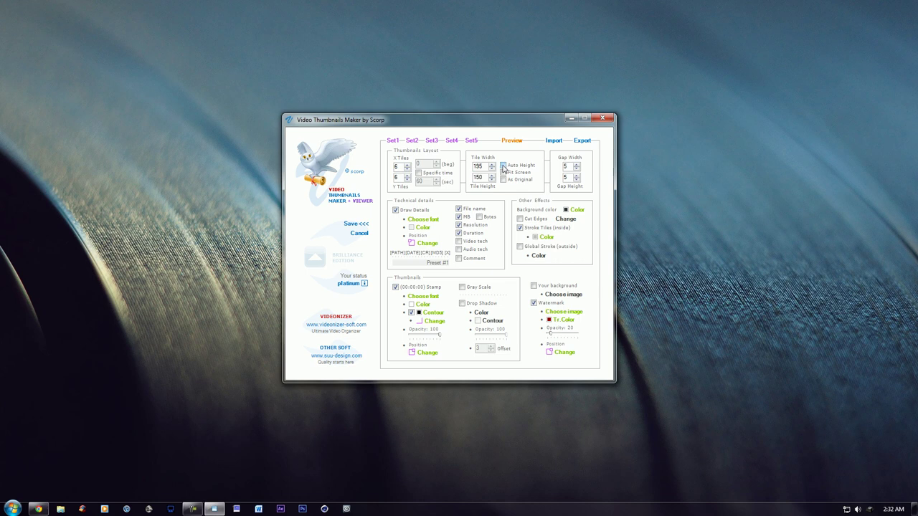
{"action": "left_click", "coordinate": [502, 166]}
{"action": "left_click", "coordinate": [491, 168]}
{"action": "left_click", "coordinate": [512, 142]}
{"action": "left_click", "coordinate": [771, 51]}
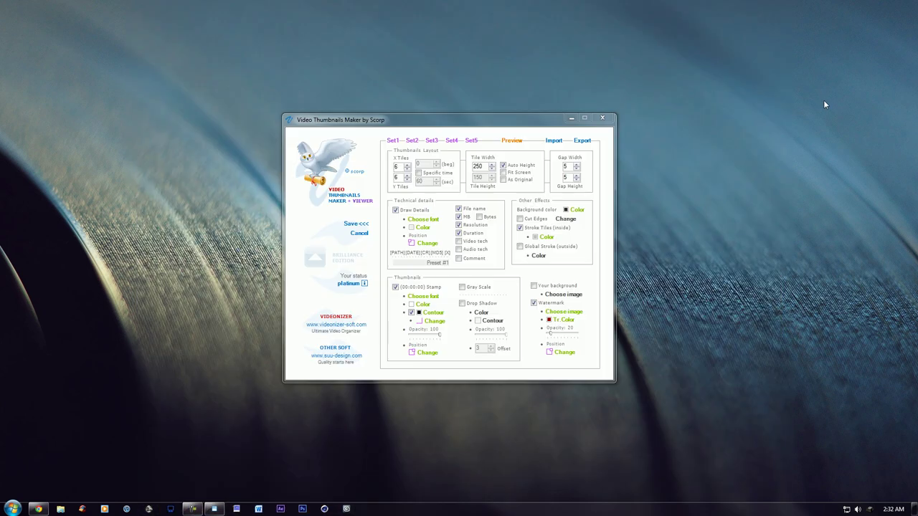
Set tile width to 200 and both gap width and gap height to 2.
{"action": "left_click", "coordinate": [486, 165]}
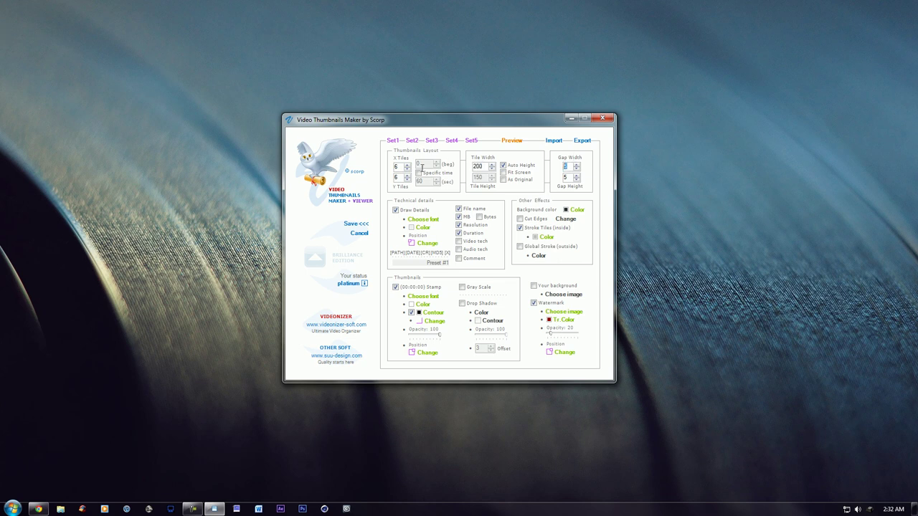
{"action": "left_click", "coordinate": [564, 170]}
{"action": "double_click", "coordinate": [566, 166]}
{"action": "double_click", "coordinate": [566, 177]}
Save the settings and add Ark Auray_xvid_mjpeg.avi from Documents\Communitage 3\Clips to the list.
{"action": "left_click", "coordinate": [365, 226]}
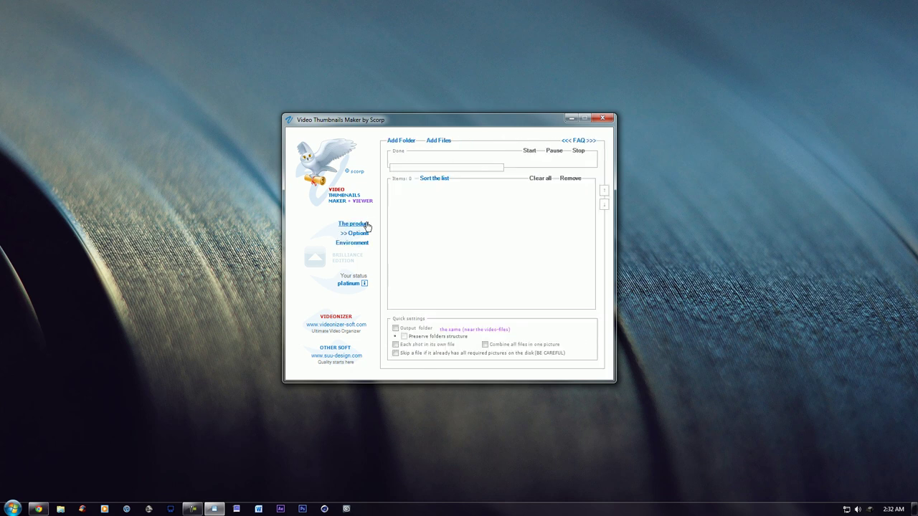
{"action": "left_click", "coordinate": [437, 141]}
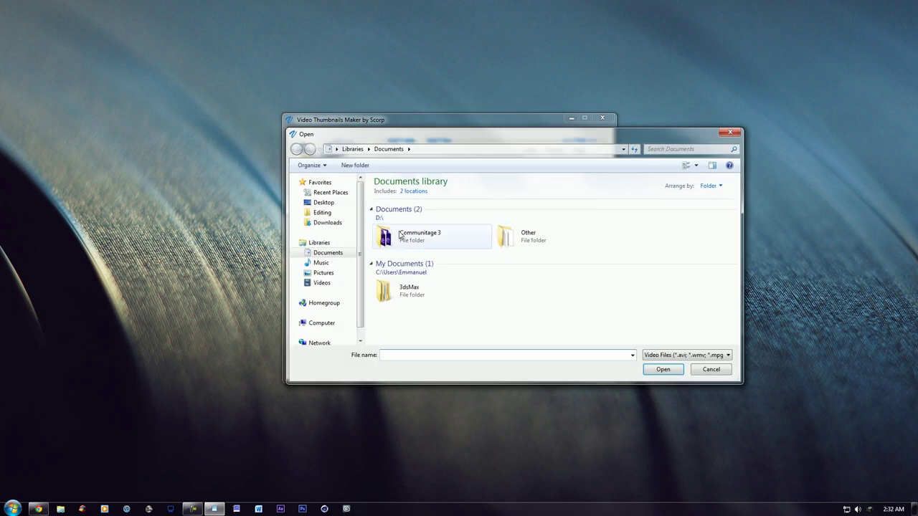
{"action": "double_click", "coordinate": [425, 241]}
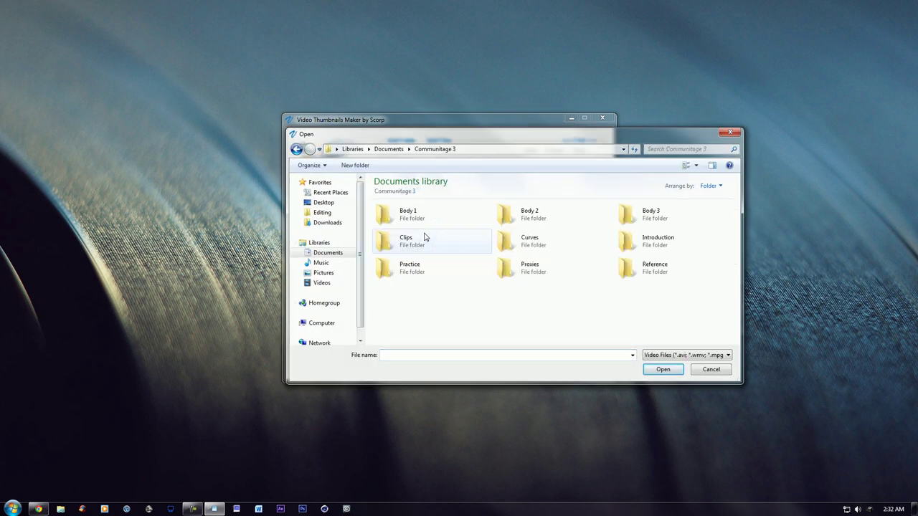
{"action": "double_click", "coordinate": [432, 248]}
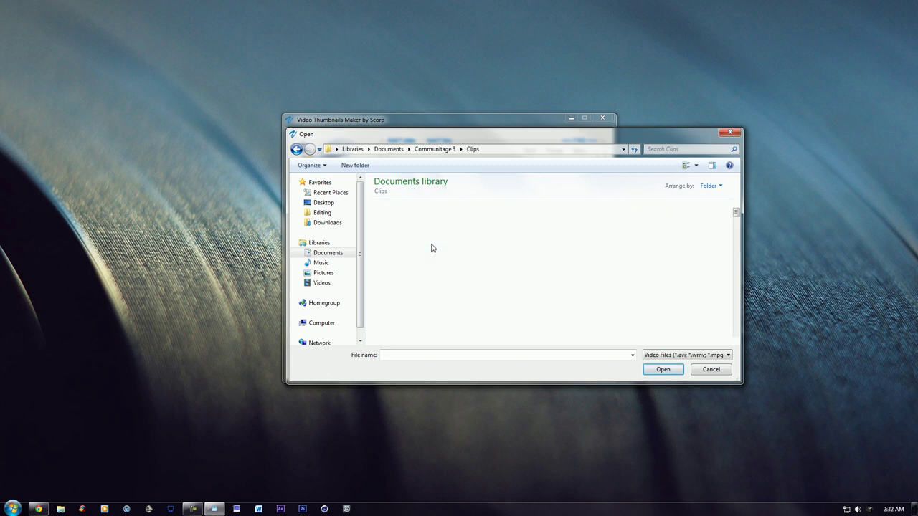
{"action": "left_click", "coordinate": [529, 250]}
{"action": "scroll", "coordinate": [530, 250], "scroll_direction": "down", "scroll_amount": 3}
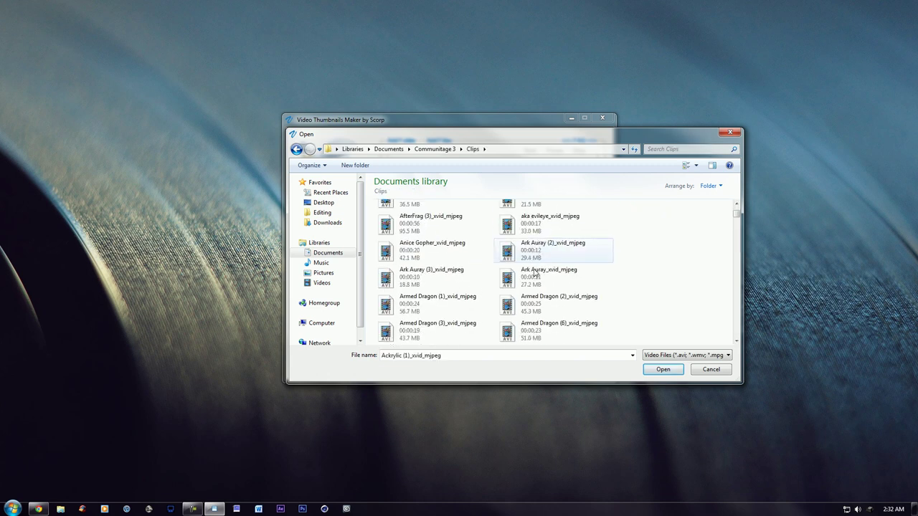
{"action": "left_click", "coordinate": [536, 281]}
{"action": "left_click", "coordinate": [665, 369]}
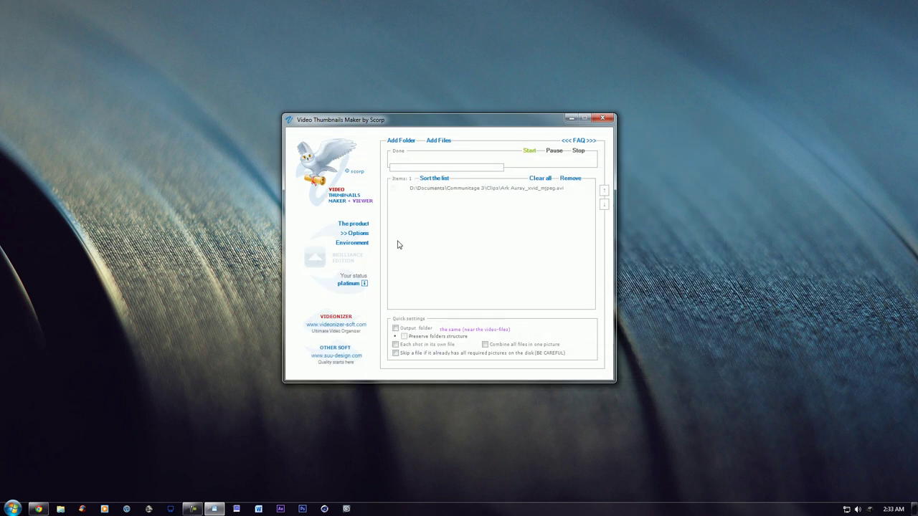
Direct output to a new desktop folder named Tutorial and start generating the thumbnail sheet.
{"action": "left_click", "coordinate": [530, 151]}
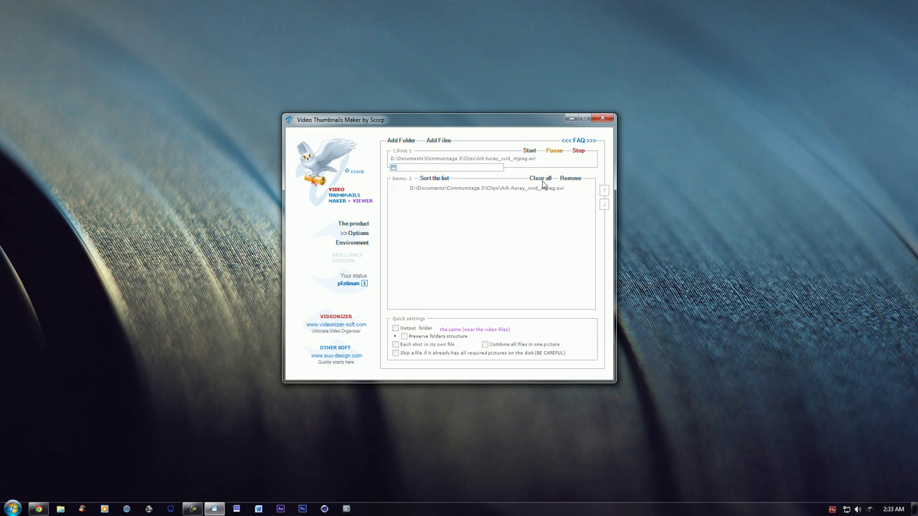
{"action": "left_click", "coordinate": [579, 151]}
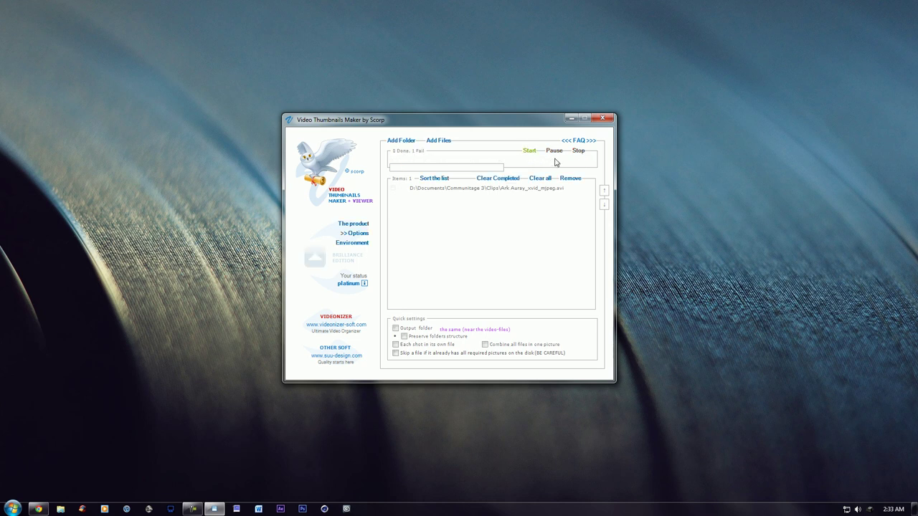
{"action": "left_click", "coordinate": [397, 332]}
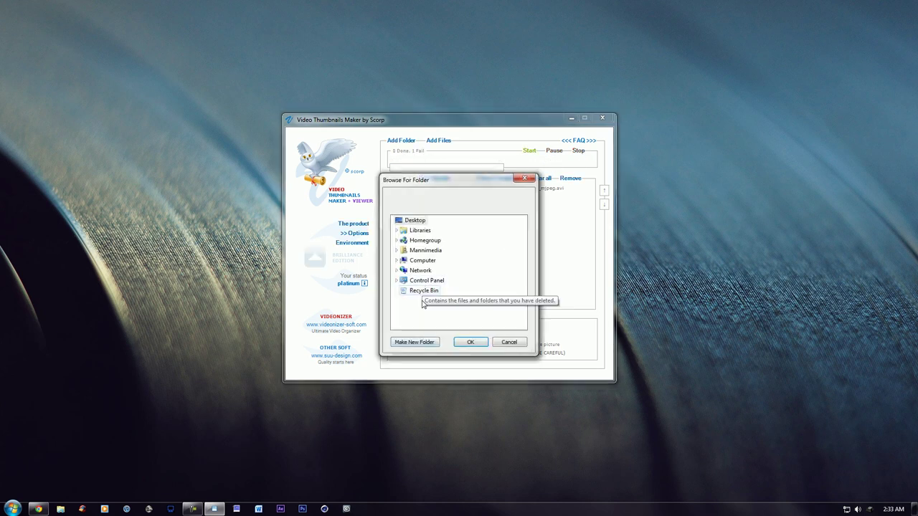
{"action": "left_click", "coordinate": [420, 343]}
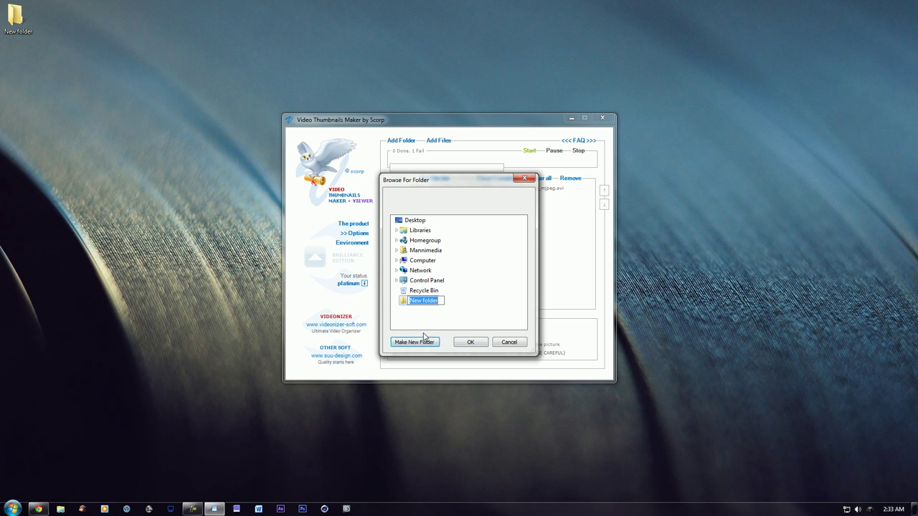
{"action": "type", "text": "Tutorial"}
{"action": "left_click", "coordinate": [471, 342]}
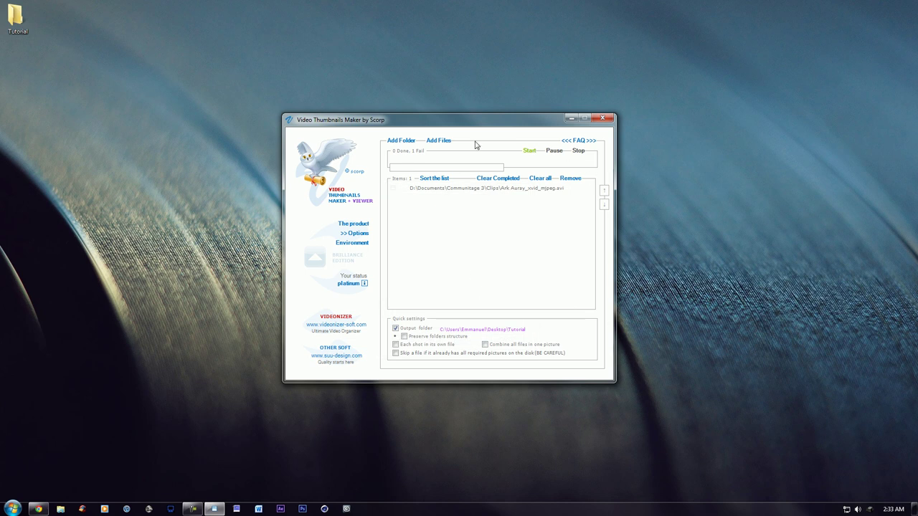
{"action": "left_click", "coordinate": [530, 152]}
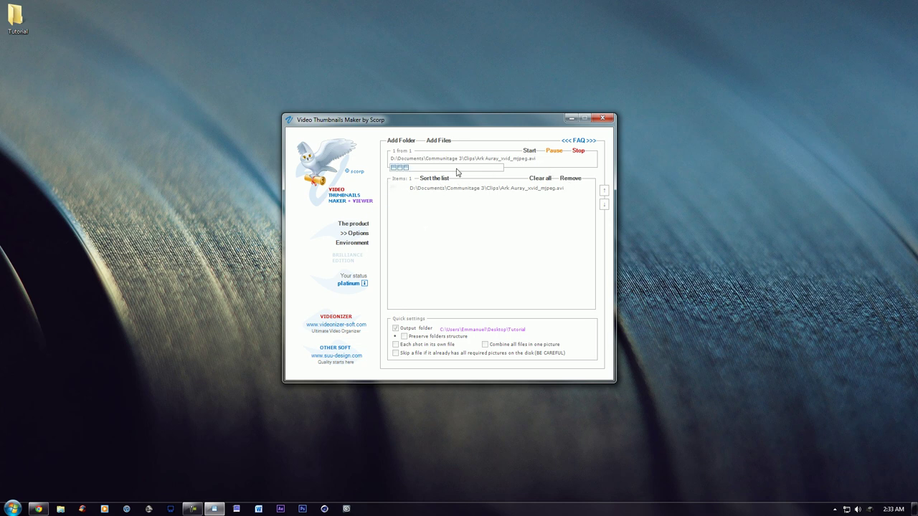
Open the desktop Tutorial folder to check output, then minimize it while processing finishes.
{"action": "double_click", "coordinate": [25, 29]}
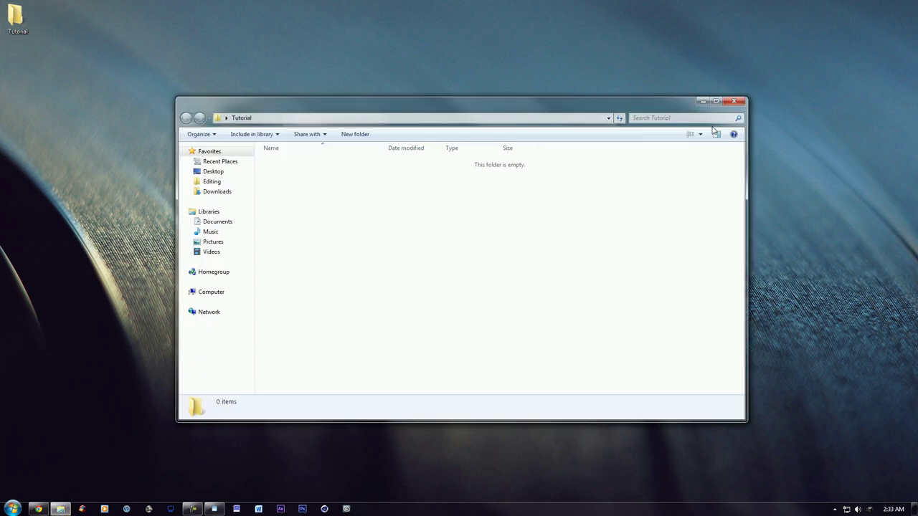
{"action": "left_click", "coordinate": [704, 103]}
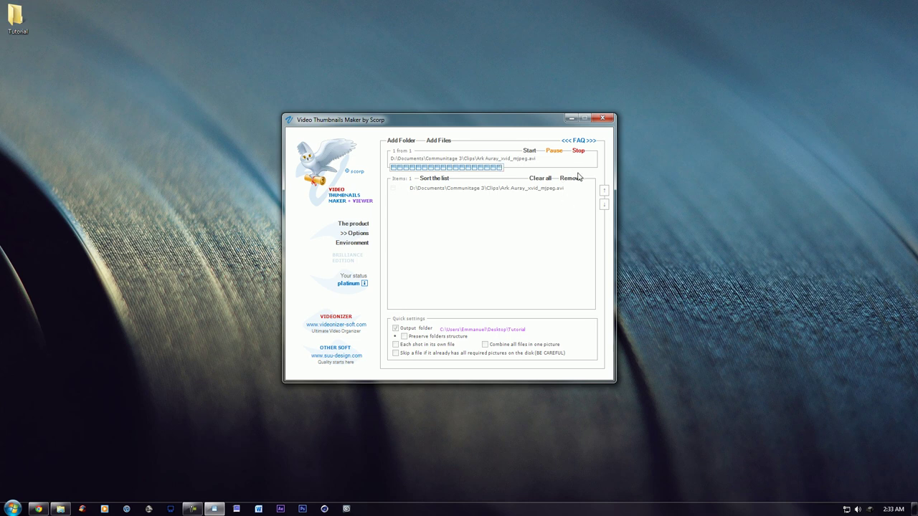
Open the JPEG contact sheet from the Tutorial folder in Windows Photo Viewer.
{"action": "left_click", "coordinate": [22, 19]}
{"action": "double_click", "coordinate": [21, 19]}
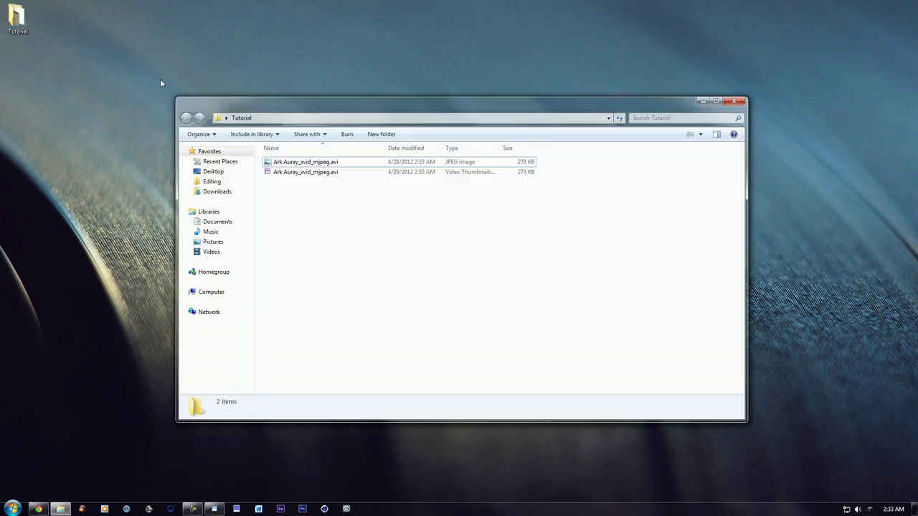
{"action": "left_click", "coordinate": [334, 163]}
{"action": "double_click", "coordinate": [335, 162]}
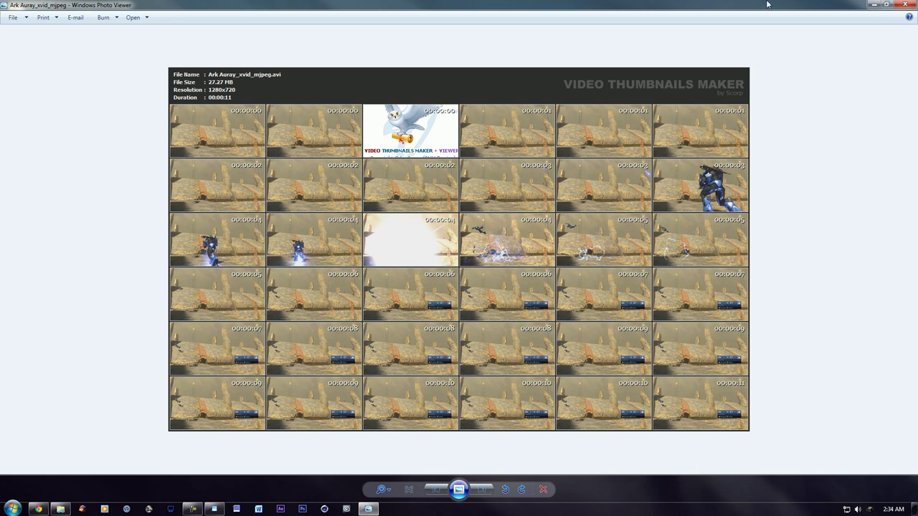
Snap the viewer to the left half, maximize it, then close it.
{"action": "key", "text": "super+Left"}
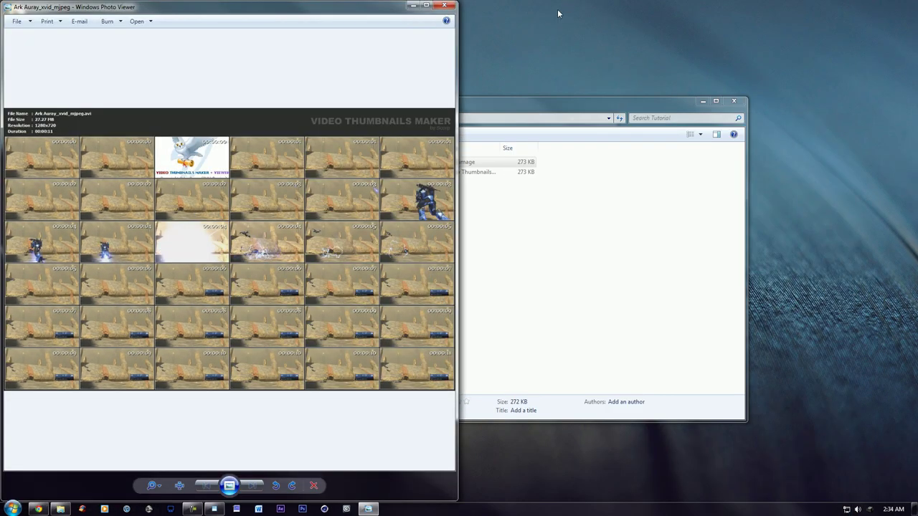
{"action": "left_click", "coordinate": [426, 5]}
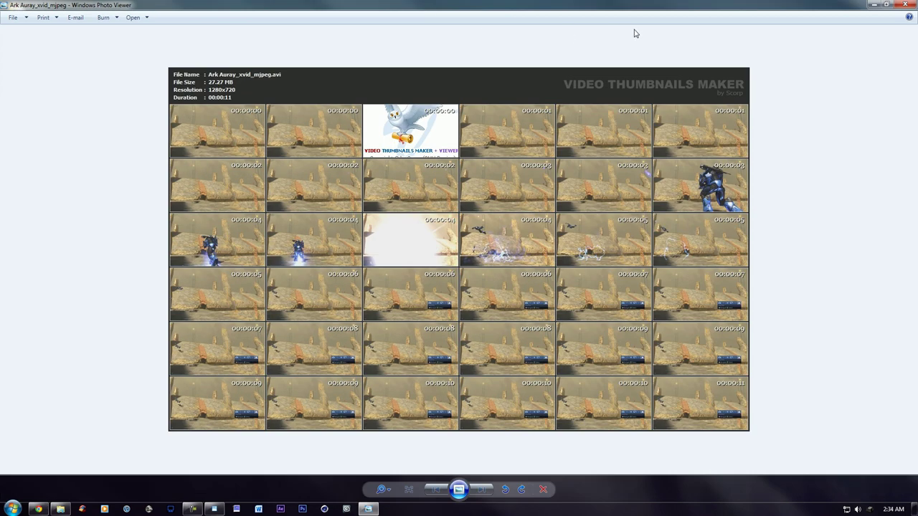
{"action": "left_click", "coordinate": [903, 5]}
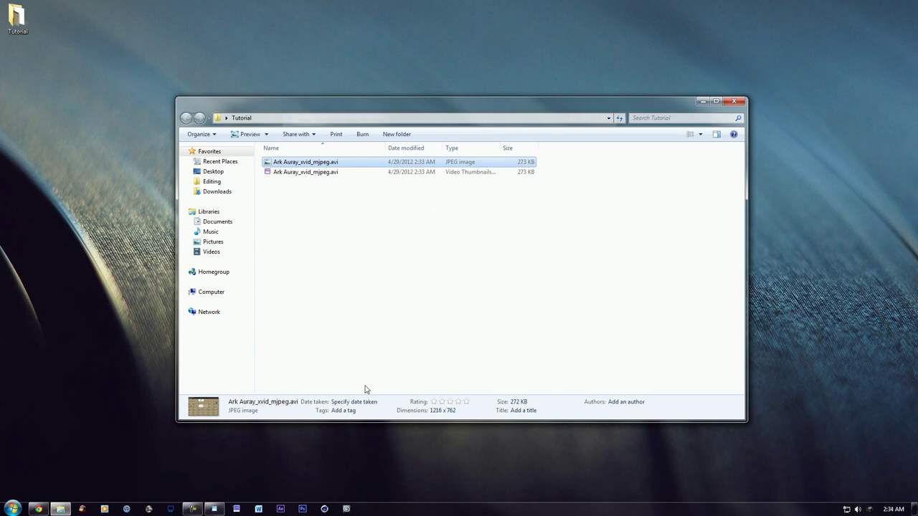
Browse Documents > Communitage 3 > Clips and scroll through the MP3 and AVI clip files.
{"action": "left_click", "coordinate": [227, 222]}
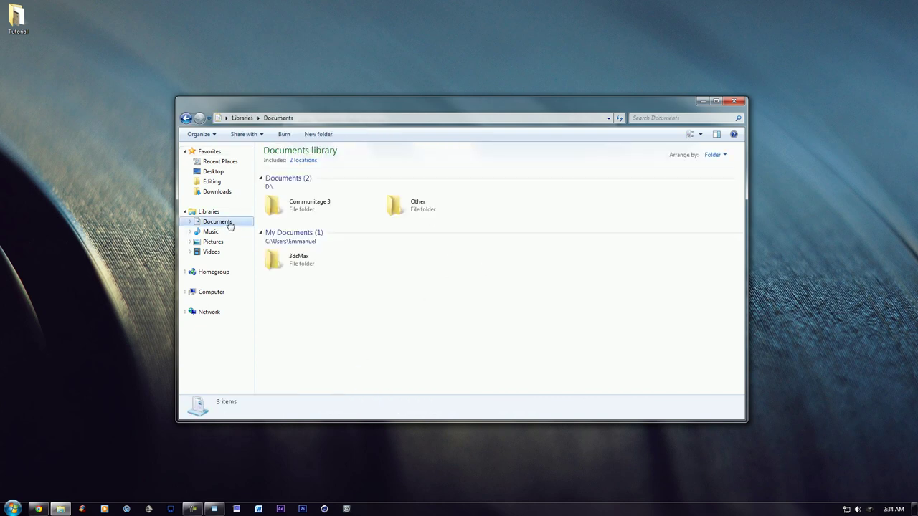
{"action": "double_click", "coordinate": [333, 208]}
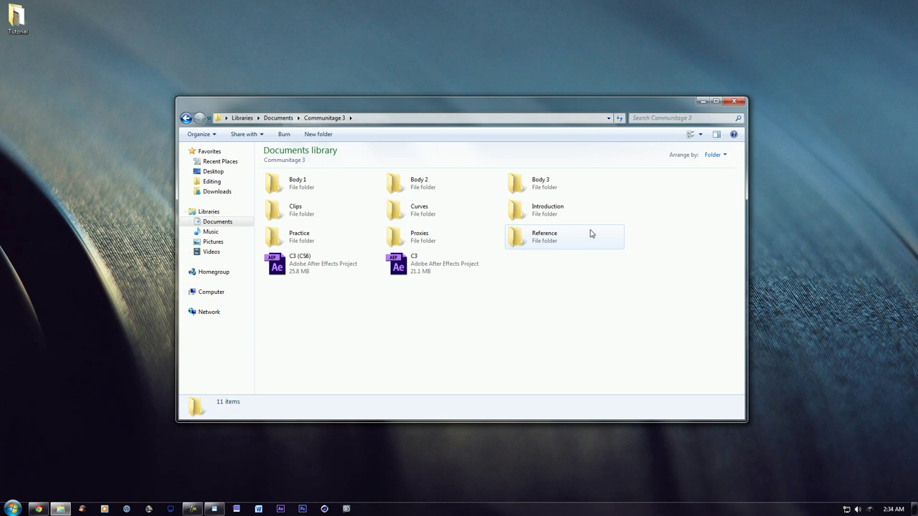
{"action": "double_click", "coordinate": [336, 213]}
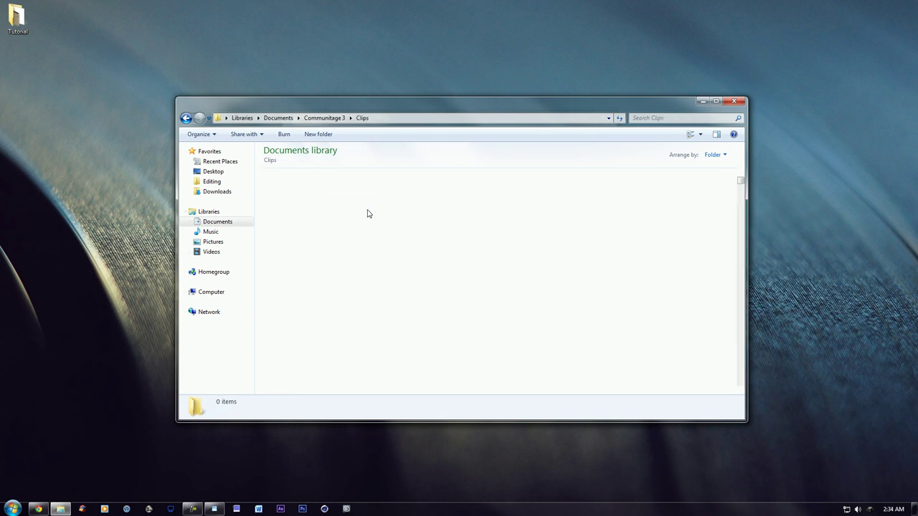
{"action": "scroll", "coordinate": [451, 275], "scroll_direction": "down", "scroll_amount": 2}
{"action": "scroll", "coordinate": [451, 275], "scroll_direction": "down", "scroll_amount": 15}
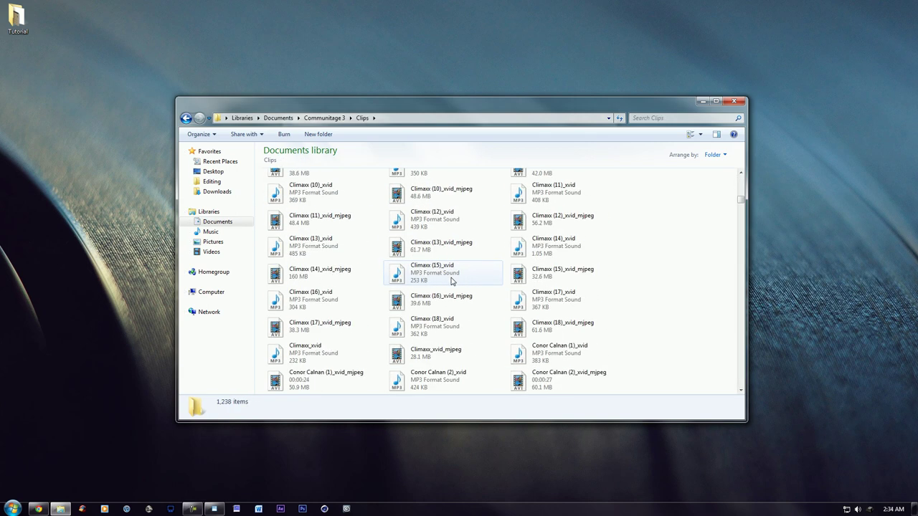
{"action": "scroll", "coordinate": [449, 289], "scroll_direction": "down", "scroll_amount": 10}
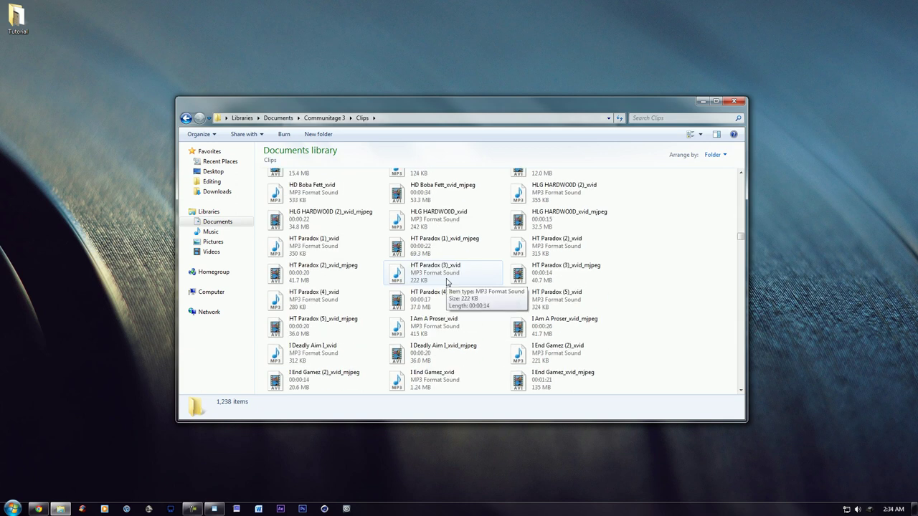
{"action": "scroll", "coordinate": [447, 282], "scroll_direction": "up", "scroll_amount": 15}
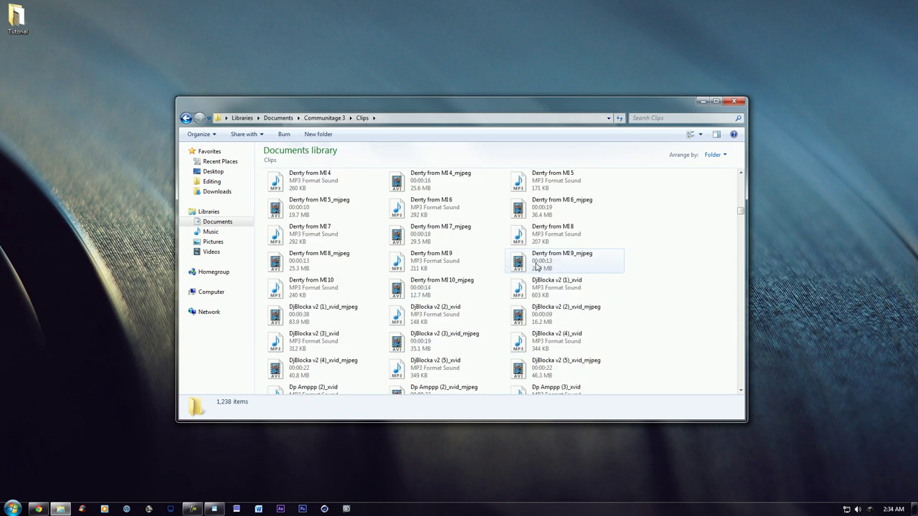
{"action": "scroll", "coordinate": [537, 267], "scroll_direction": "up", "scroll_amount": 15}
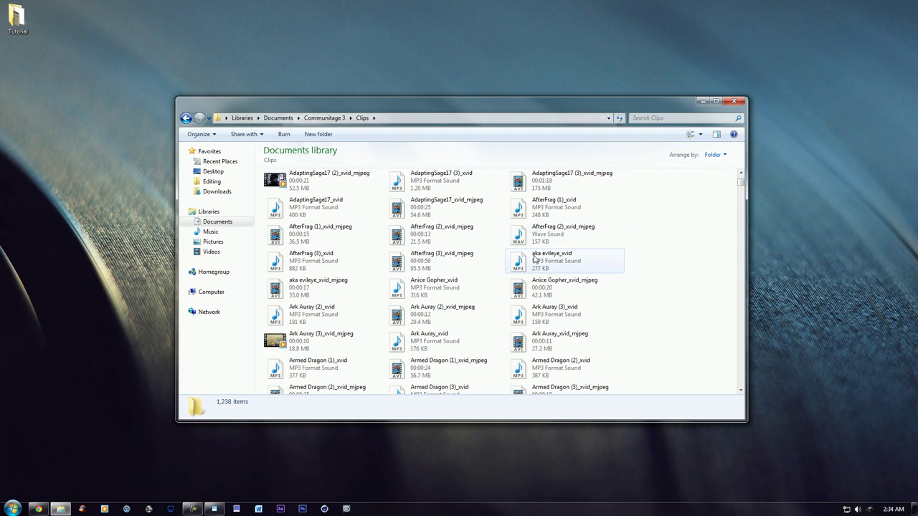
{"action": "scroll", "coordinate": [535, 258], "scroll_direction": "up", "scroll_amount": 3}
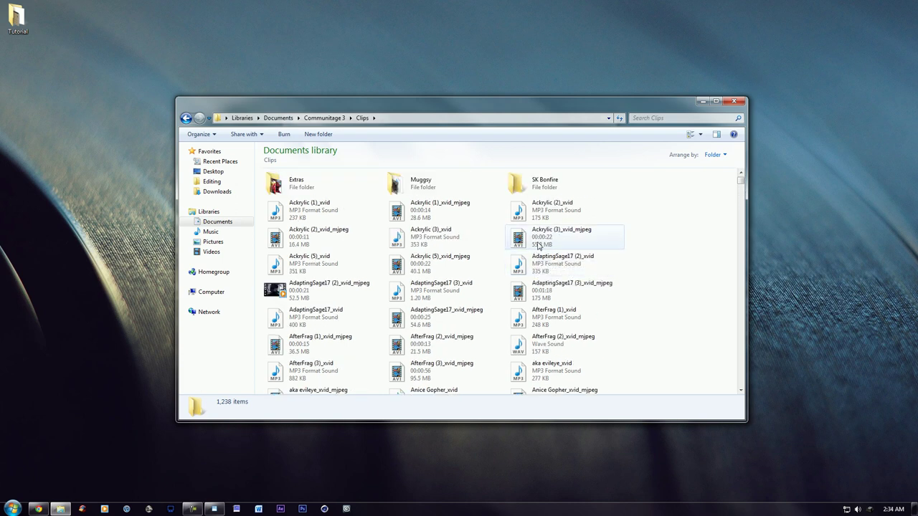